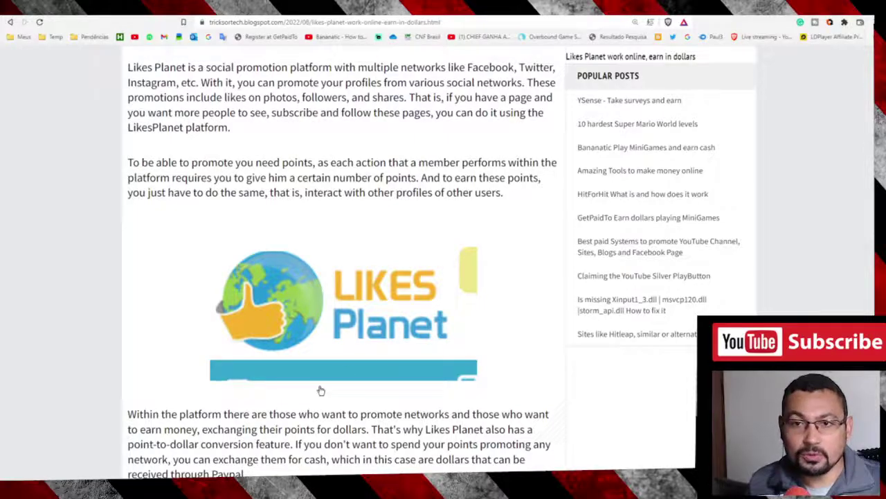
# - Open the Instagram Profile Followers add-profile form from the ADD SITE/VIDEO menu
pyautogui.scroll(2, 415, 329)
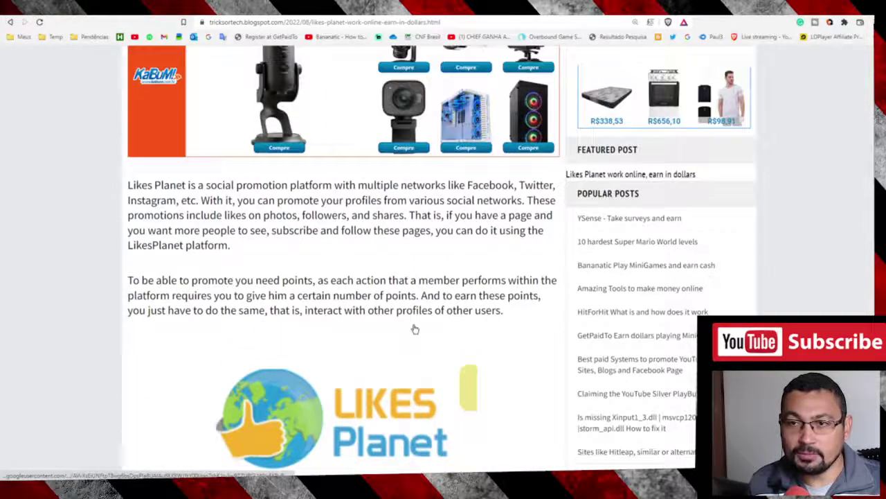
pyautogui.scroll(2, 416, 329)
pyautogui.scroll(-3, 418, 330)
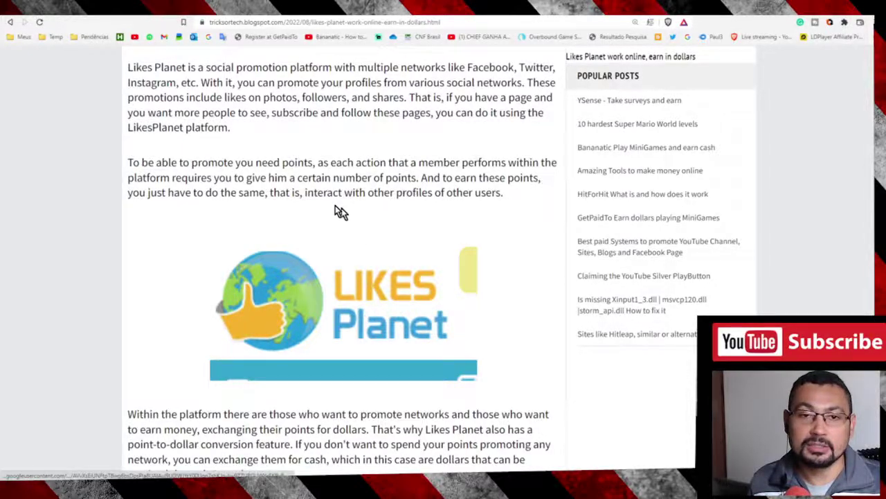
pyautogui.scroll(-2, 335, 205)
pyautogui.scroll(-2, 204, 233)
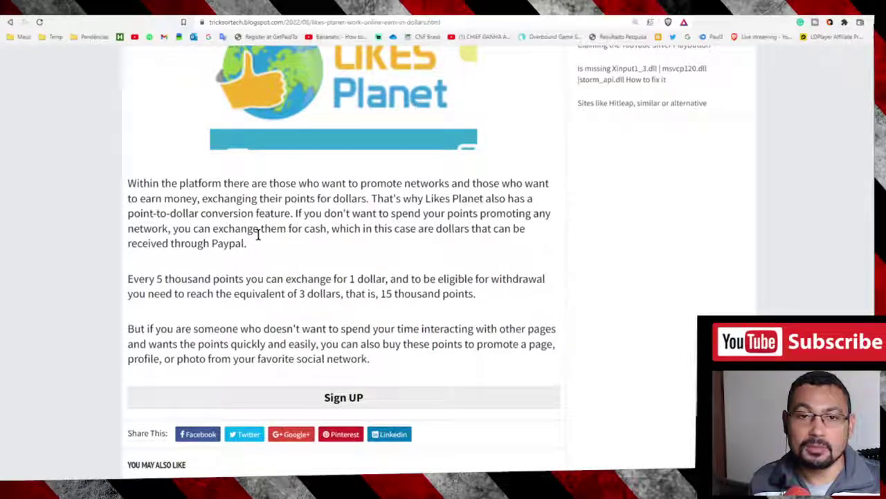
pyautogui.scroll(-2, 277, 239)
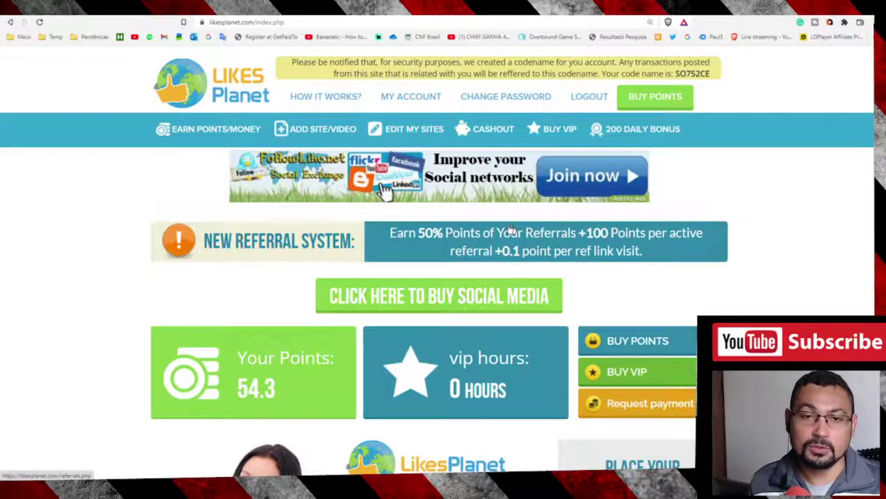
pyautogui.moveTo(316, 129)
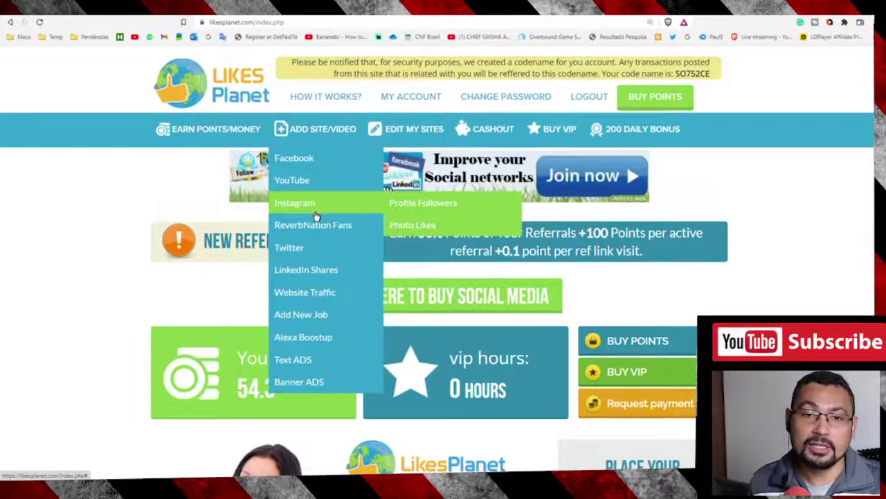
pyautogui.moveTo(294, 202)
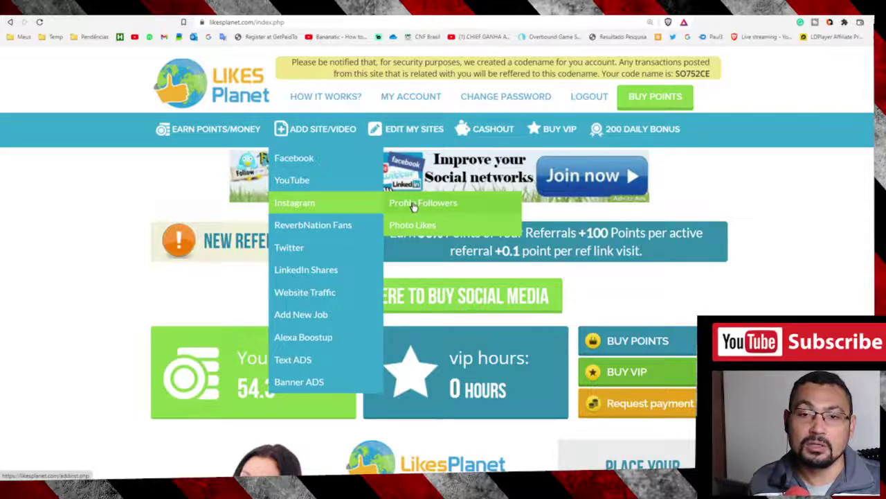
pyautogui.click(461, 205)
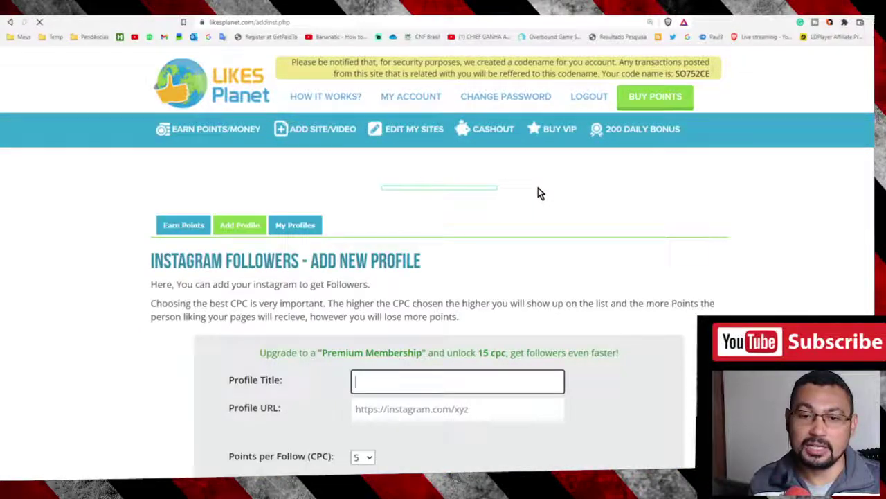
pyautogui.scroll(-3, 119, 277)
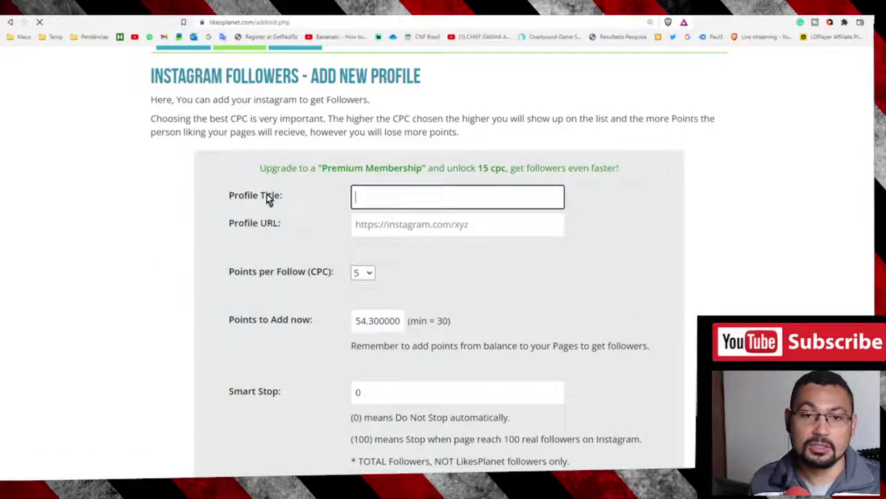
pyautogui.click(385, 199)
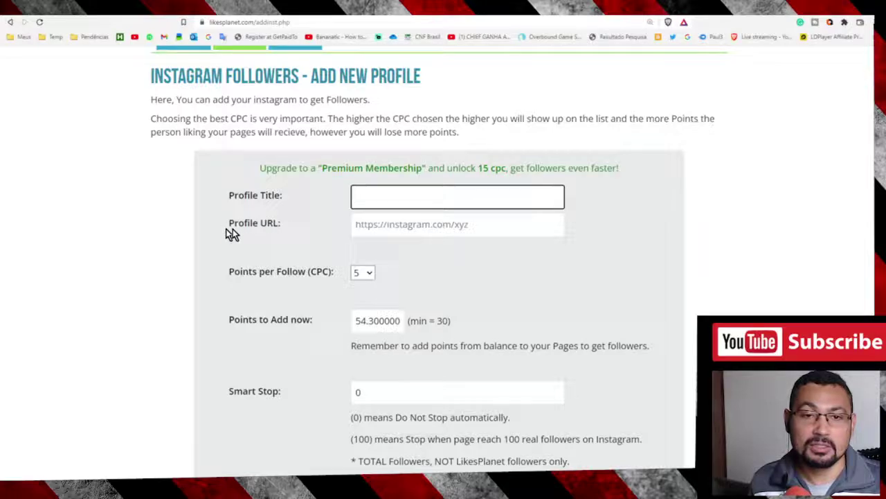
pyautogui.click(441, 228)
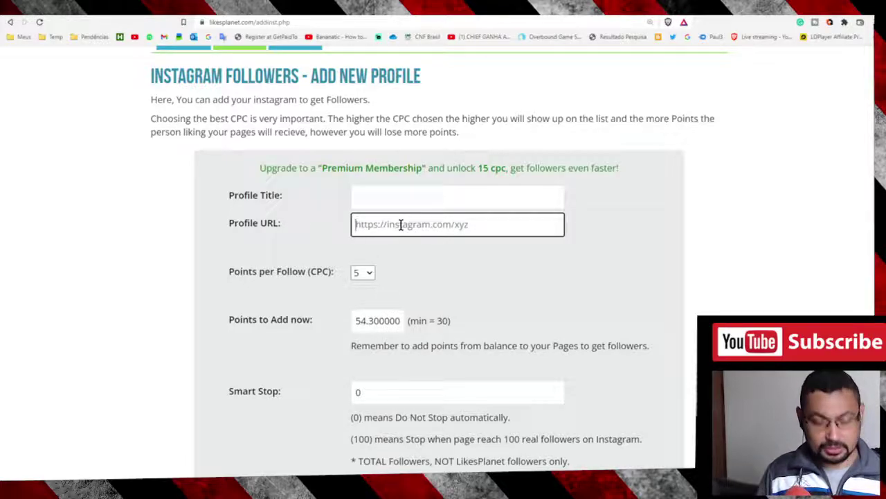
pyautogui.write('v')
pyautogui.press('BackSpace')
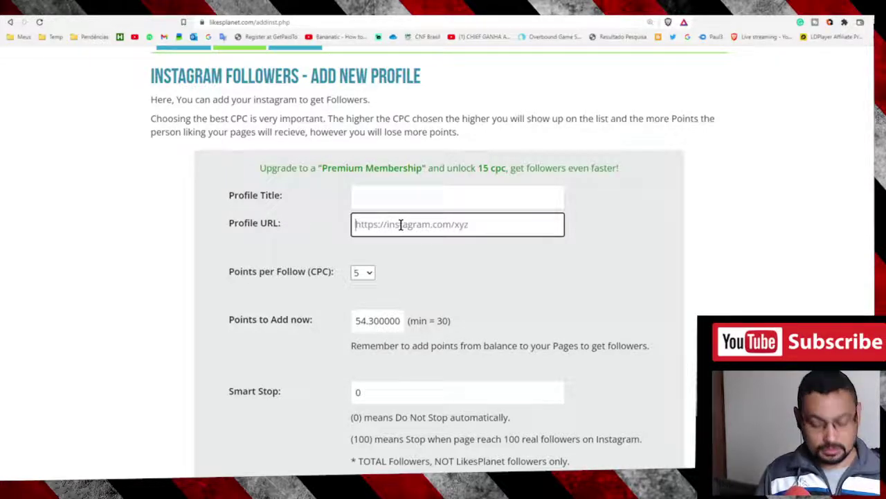
pyautogui.write('htt')
pyautogui.write('ps:')
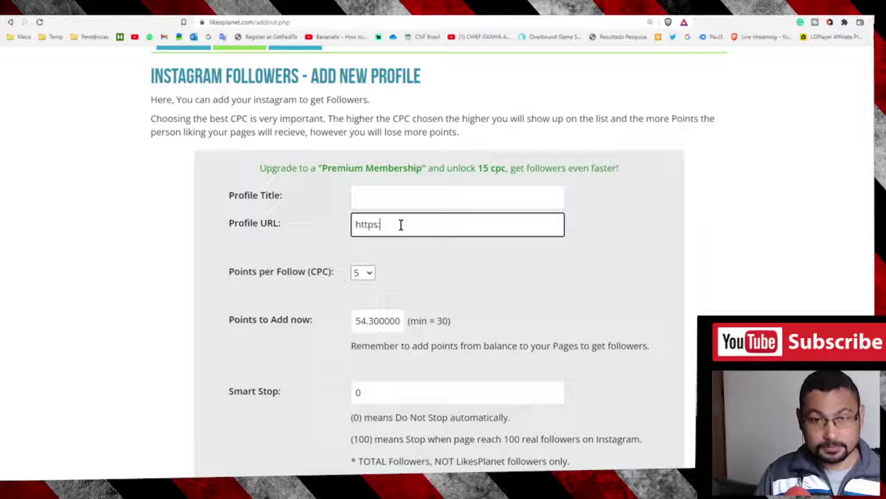
pyautogui.write('//www.')
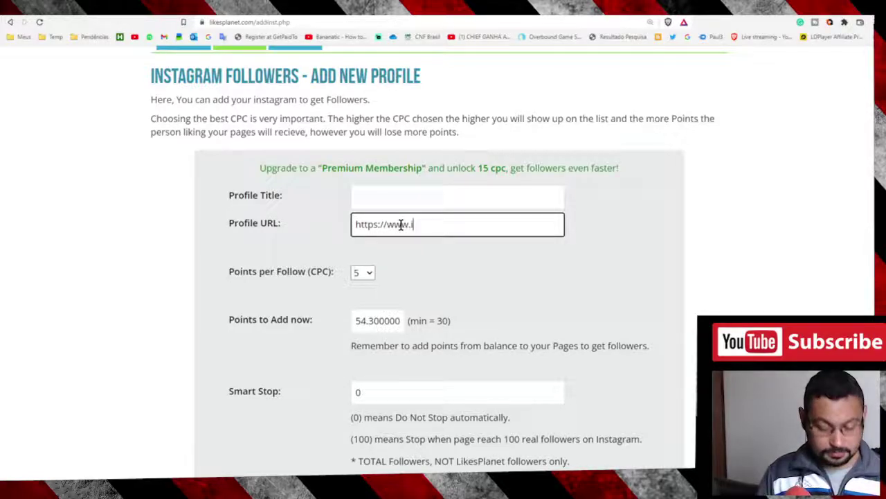
pyautogui.write('instagram.com/maie')
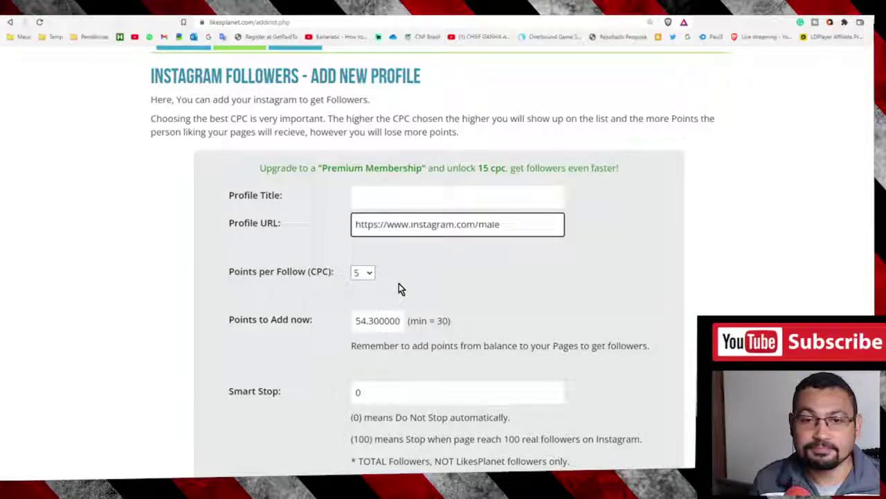
# - Choose 10 in the Points per Follow (CPC) dropdown, then scroll past ADD PROFILE
pyautogui.scroll(-1, 399, 283)
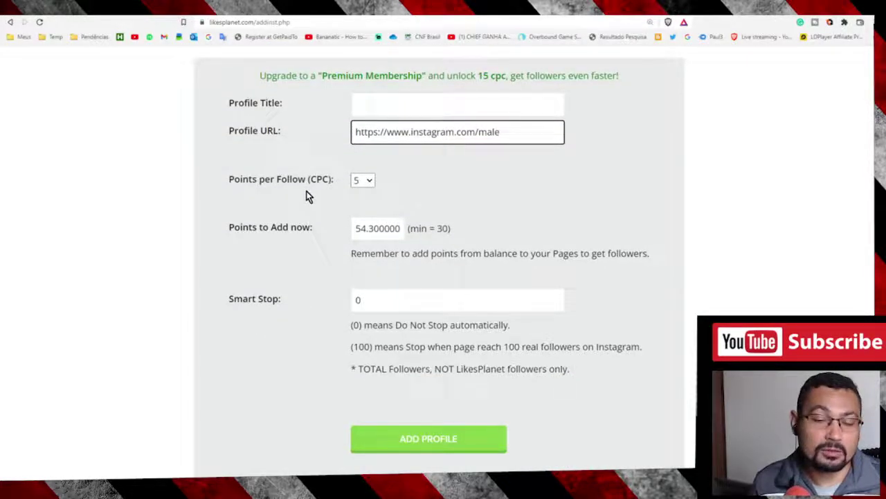
pyautogui.click(369, 182)
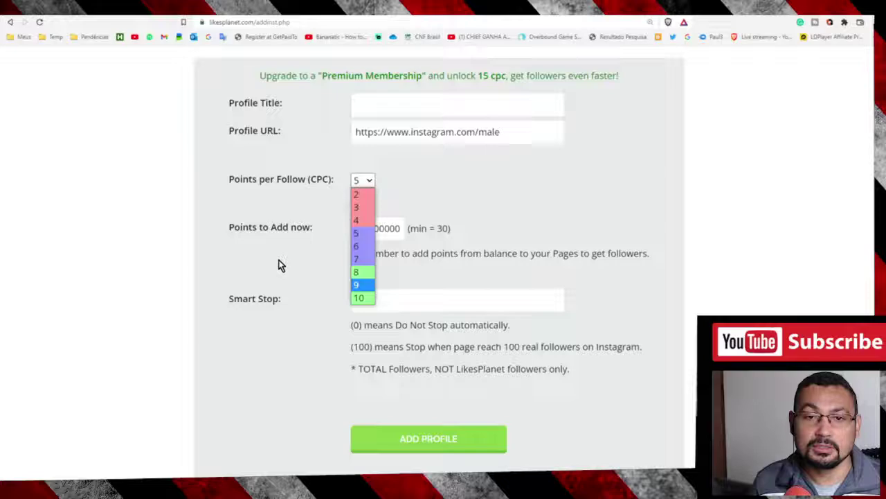
pyautogui.click(362, 297)
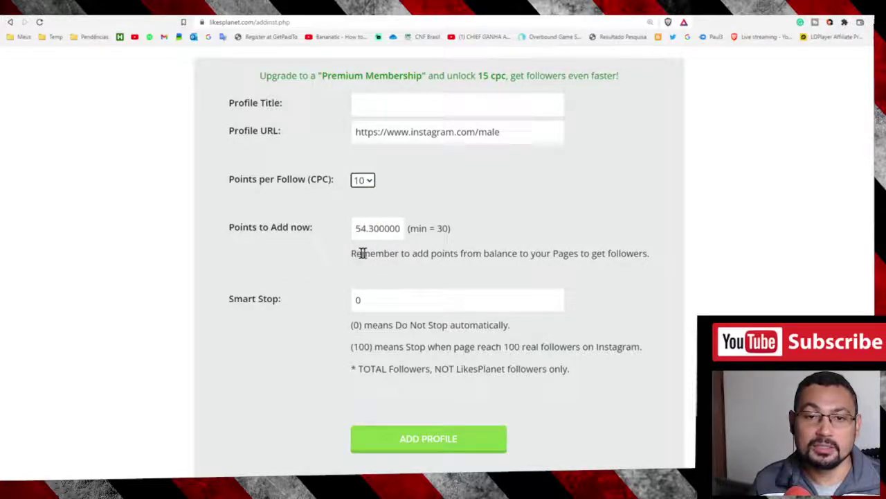
pyautogui.scroll(-2, 234, 251)
pyautogui.scroll(-1, 234, 252)
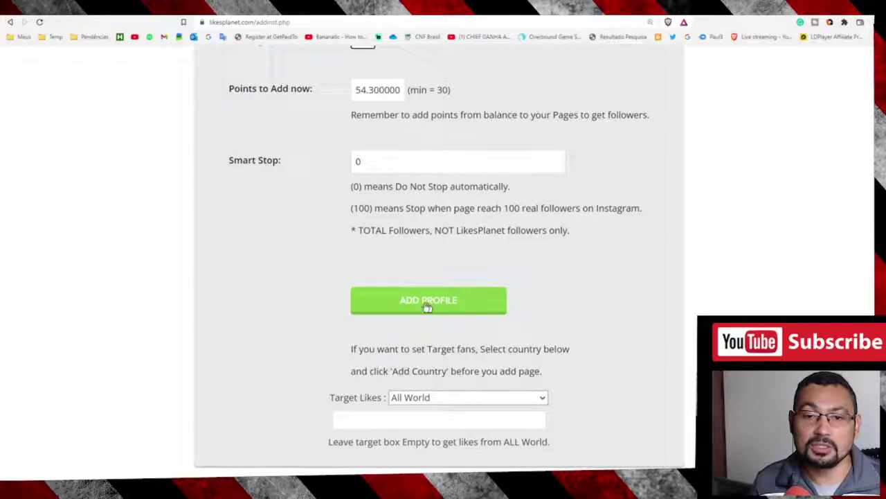
pyautogui.scroll(-2, 275, 271)
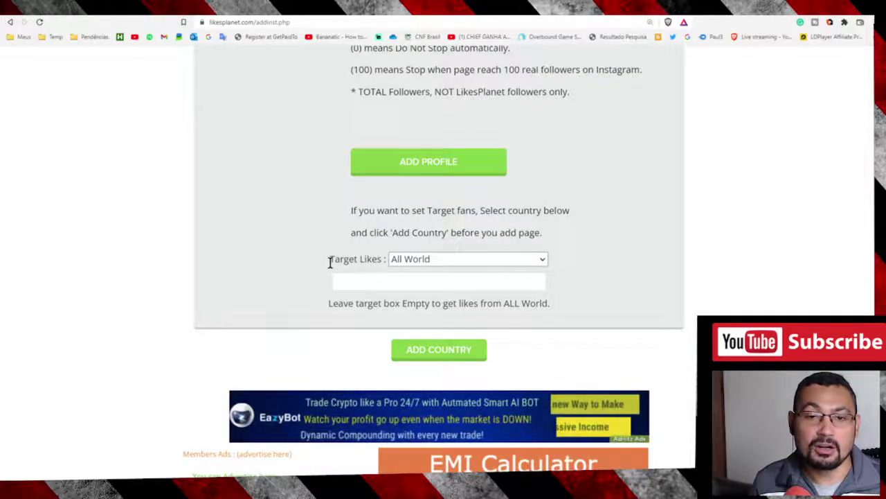
pyautogui.click(519, 263)
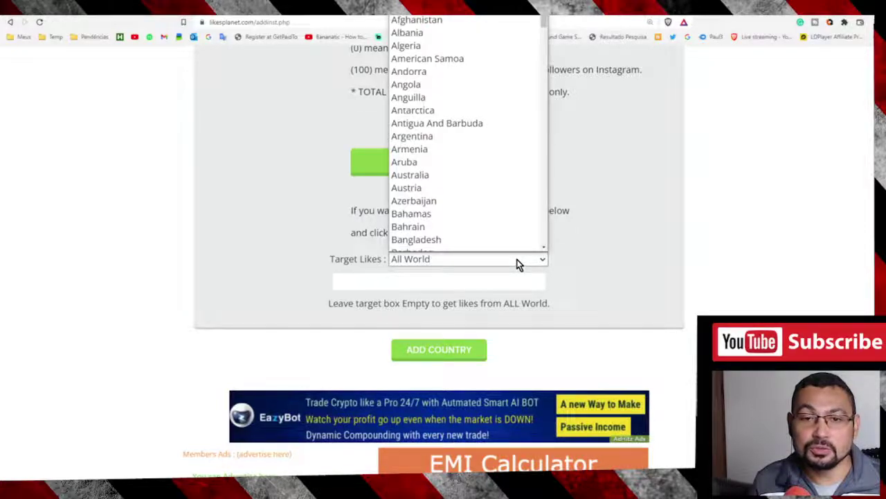
pyautogui.scroll(-4, 440, 135)
pyautogui.scroll(-2, 440, 139)
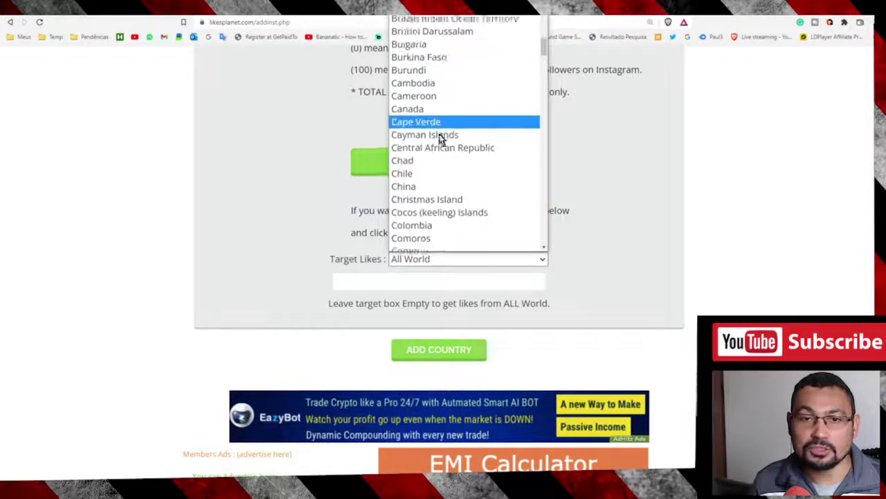
pyautogui.scroll(-1, 440, 139)
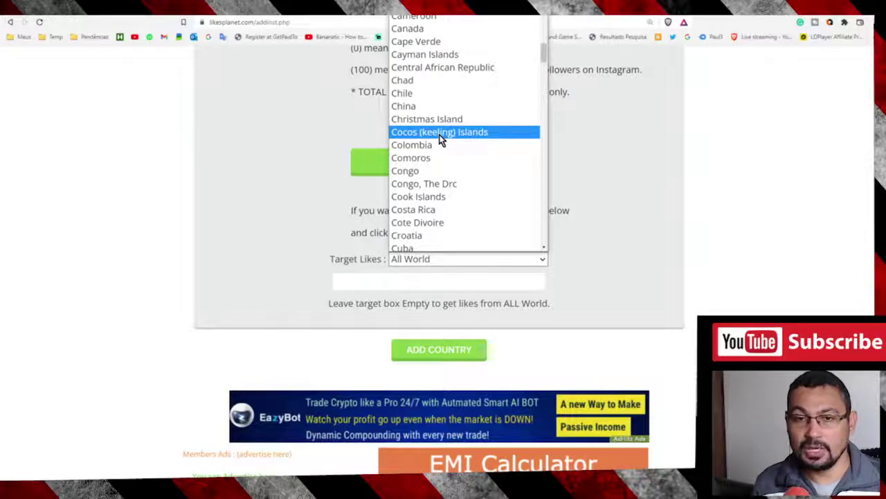
pyautogui.scroll(1, 452, 139)
pyautogui.scroll(7, 451, 152)
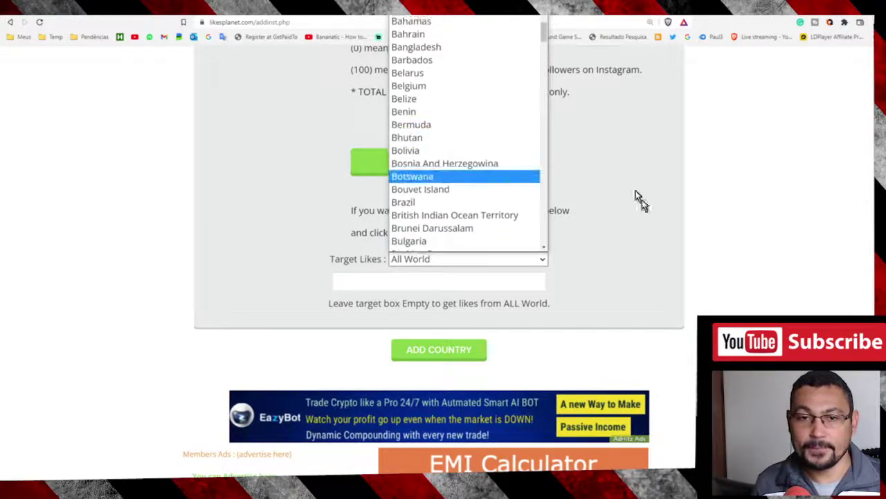
pyautogui.click(637, 201)
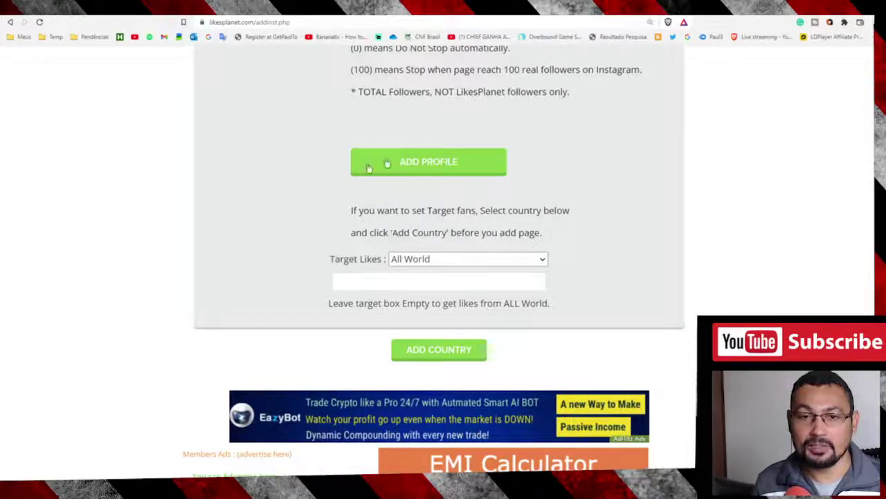
pyautogui.scroll(1, 535, 246)
pyautogui.scroll(2, 426, 290)
pyautogui.scroll(-2, 402, 277)
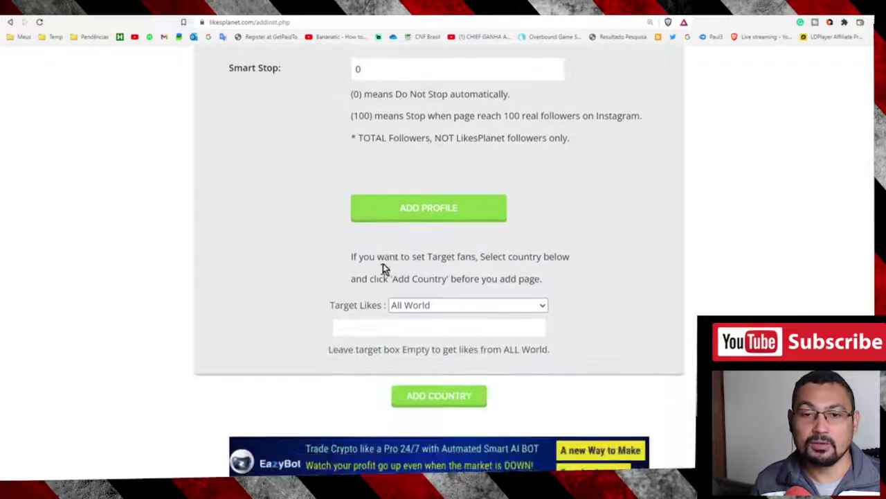
pyautogui.scroll(-3, 318, 249)
pyautogui.scroll(3, 375, 225)
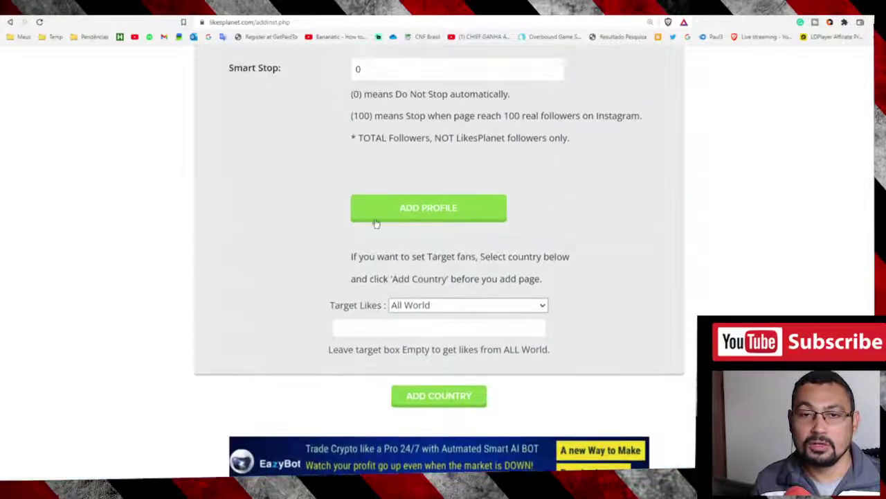
pyautogui.scroll(3, 374, 225)
pyautogui.scroll(4, 374, 227)
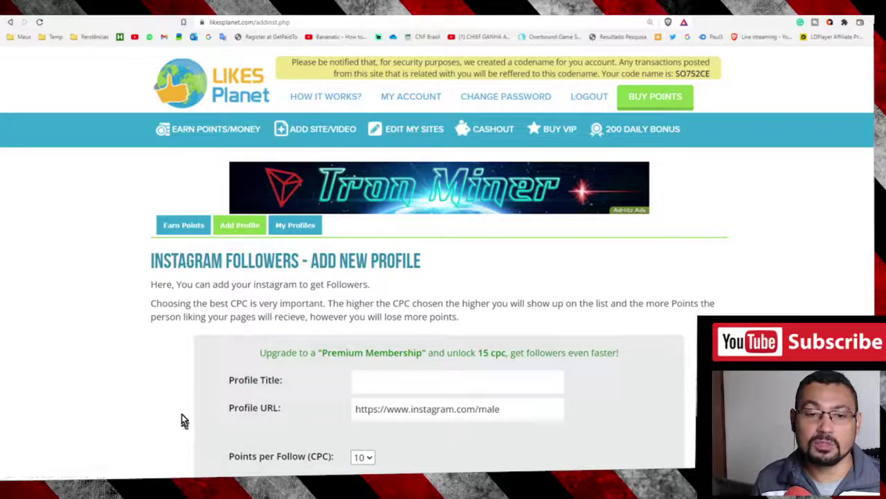
pyautogui.moveTo(209, 129)
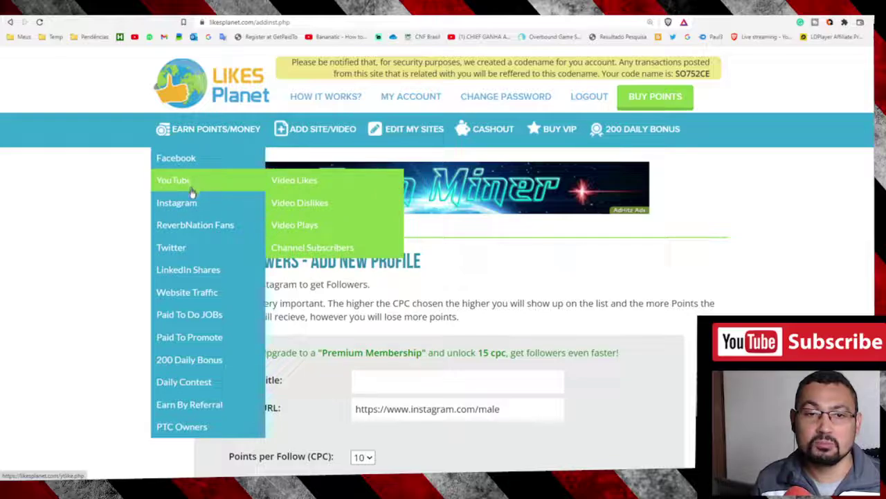
pyautogui.moveTo(177, 202)
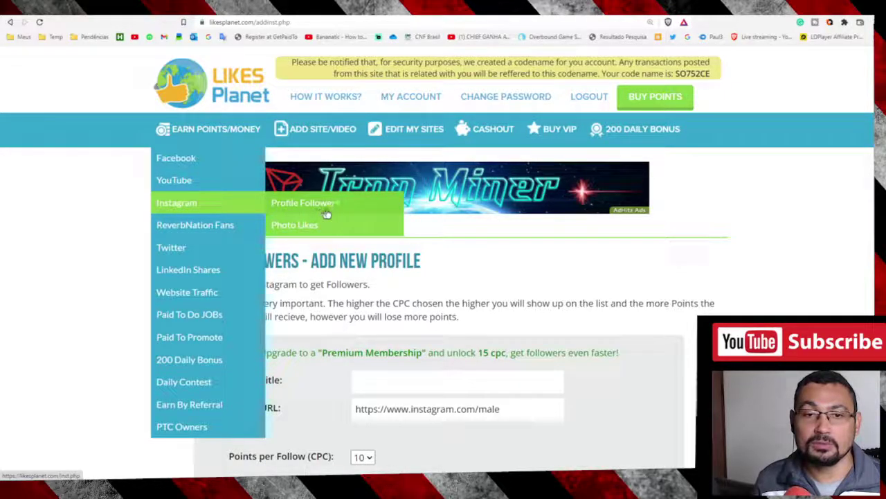
# - Open the Instagram Profile Followers earning page and browse its 5–9 point follow cards
pyautogui.click(348, 209)
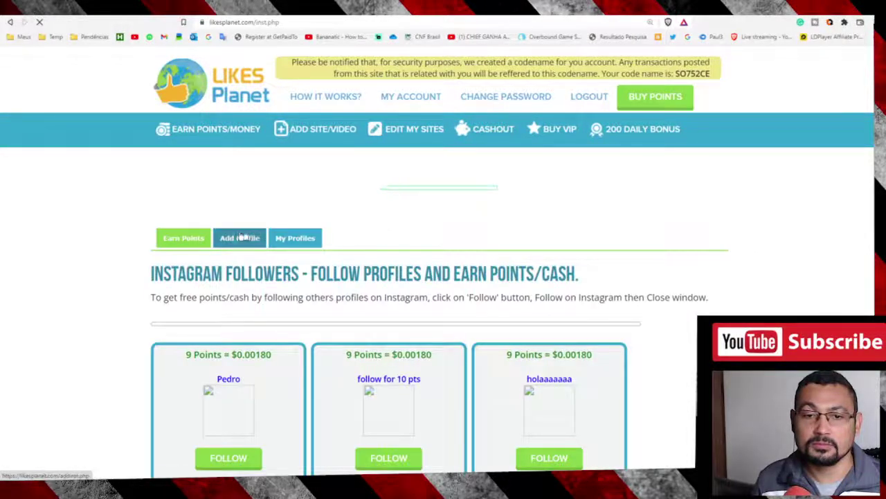
pyautogui.scroll(-3, 237, 237)
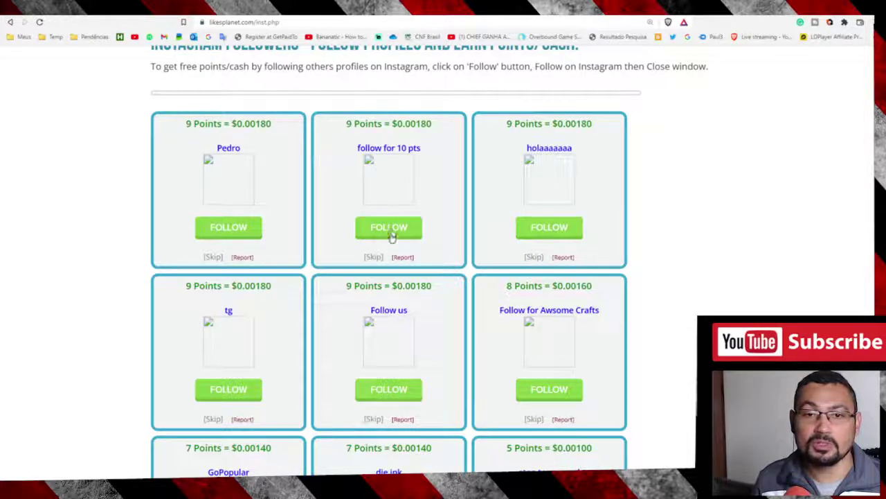
pyautogui.scroll(-2, 471, 204)
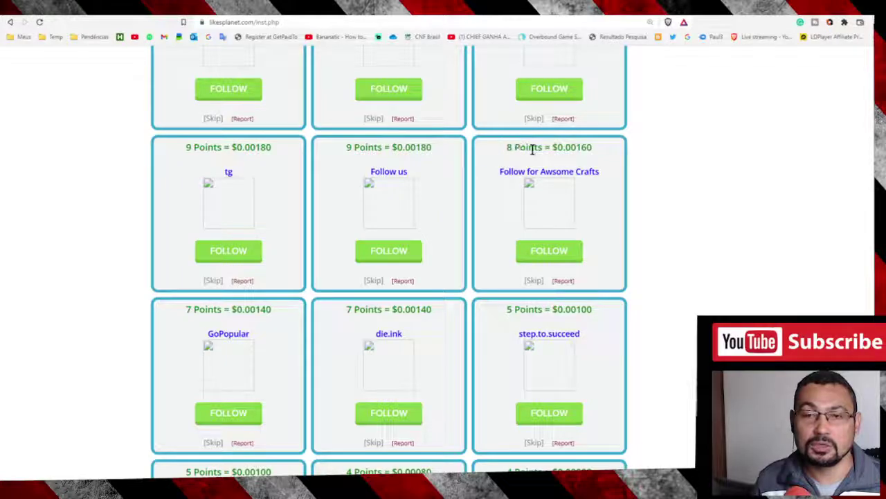
pyautogui.scroll(4, 513, 200)
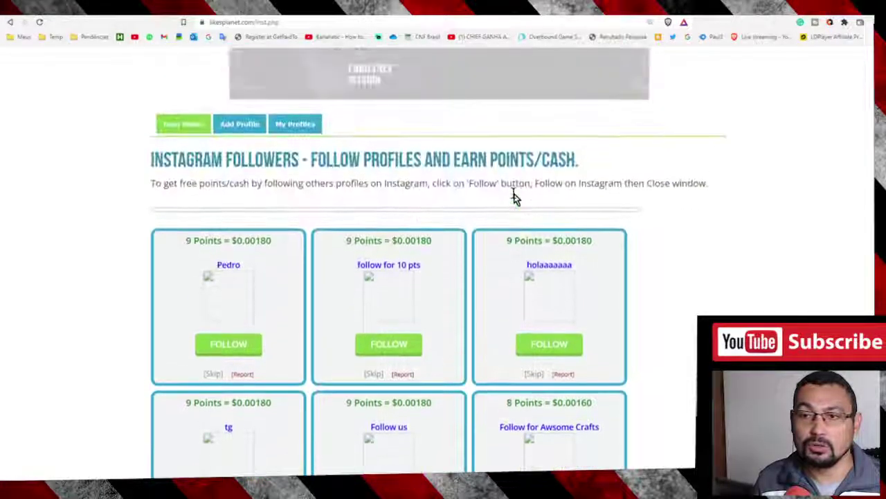
pyautogui.scroll(2, 514, 194)
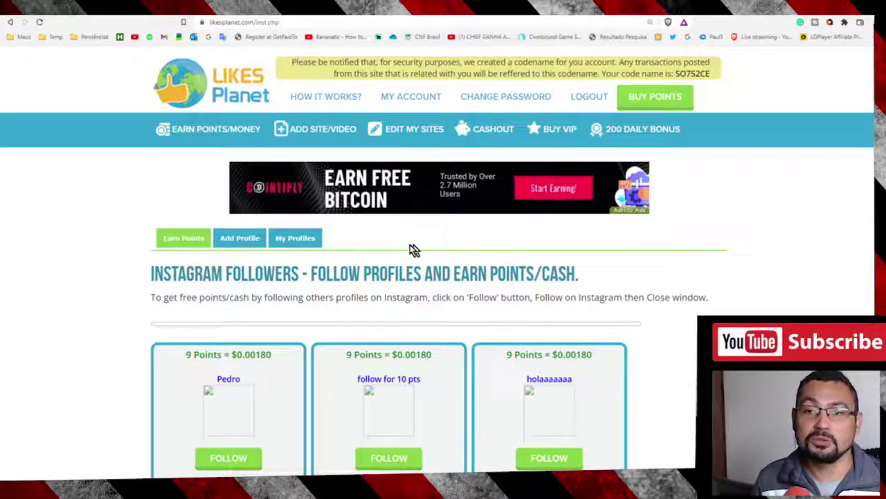
pyautogui.scroll(-3, 395, 240)
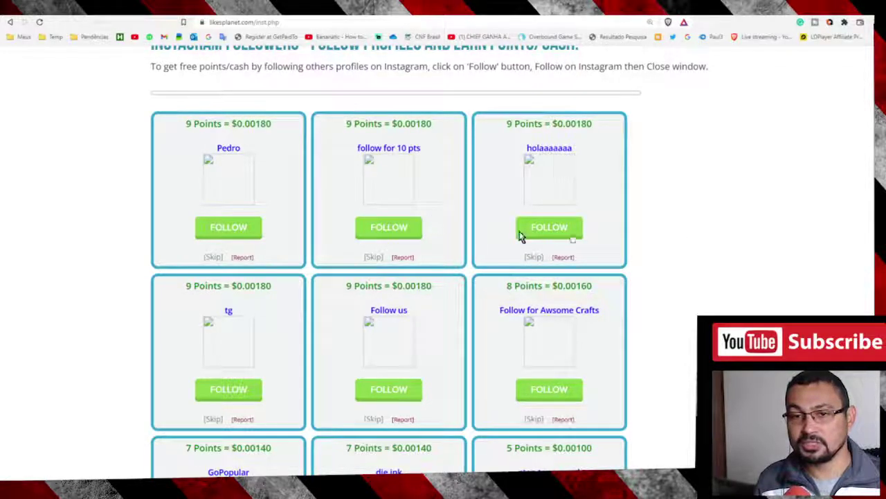
pyautogui.scroll(3, 708, 209)
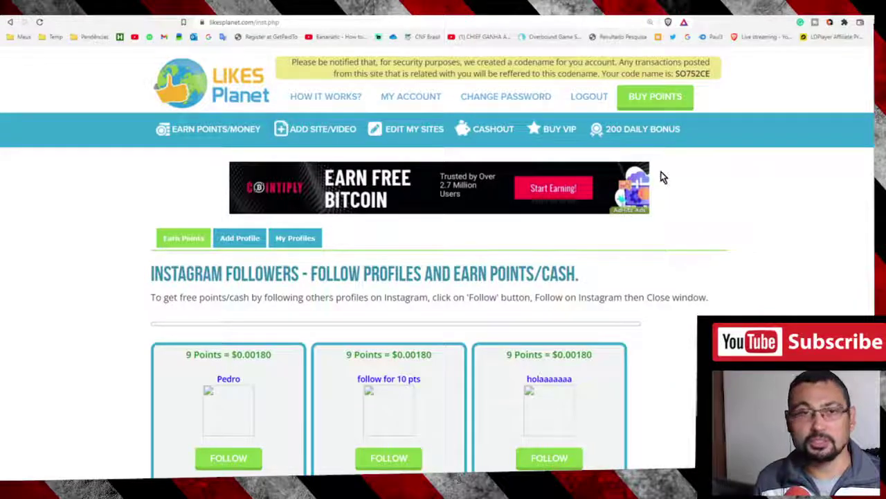